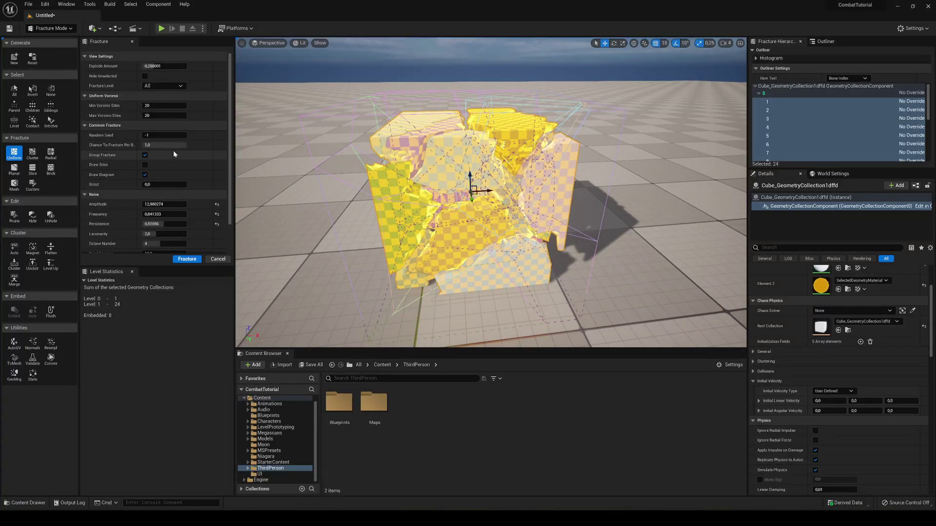
- Play the level in the editor, run the character around the shattering fractured cube, and stop the simulation
{"action": "key", "text": "alt+p"}
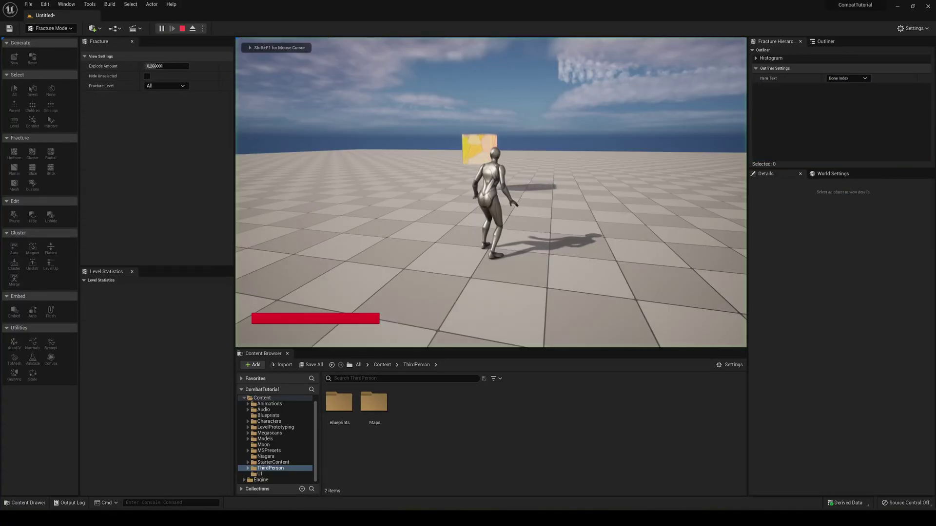
{"action": "key", "text": "w"}
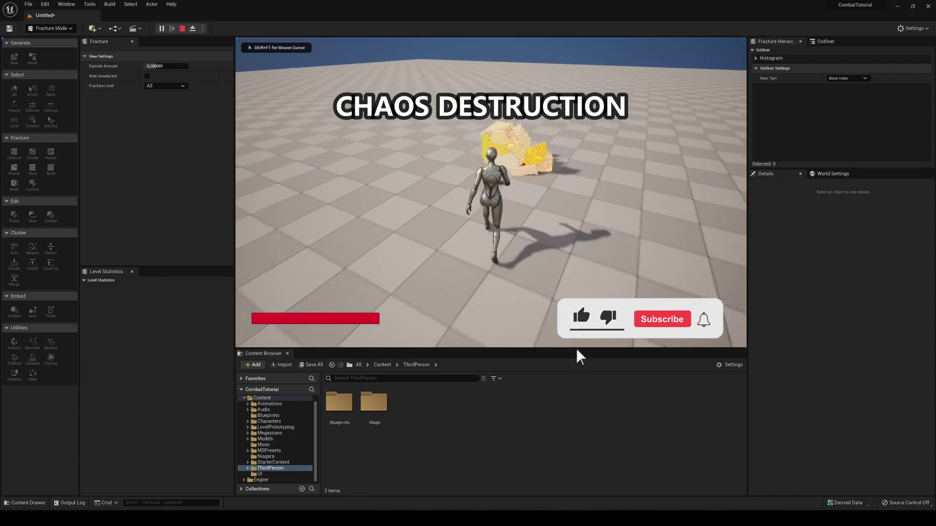
{"action": "key", "text": "s"}
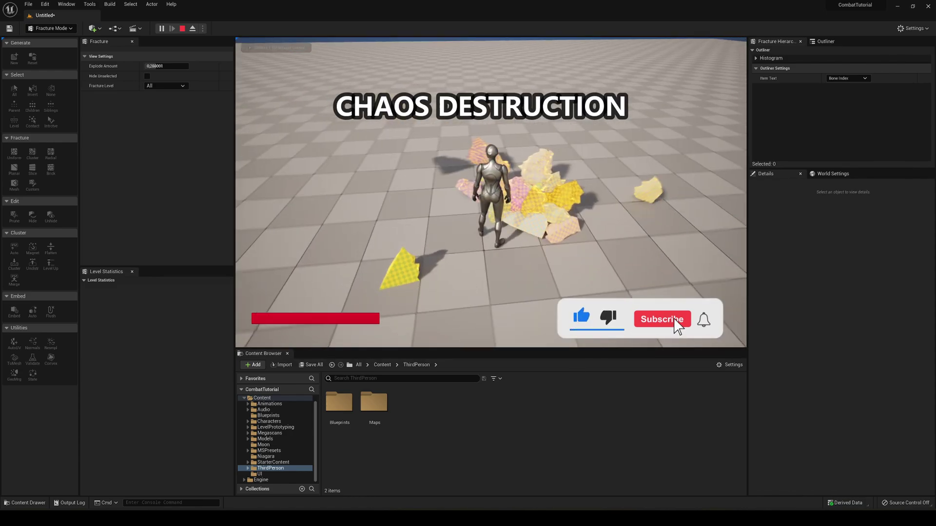
{"action": "key", "text": "a"}
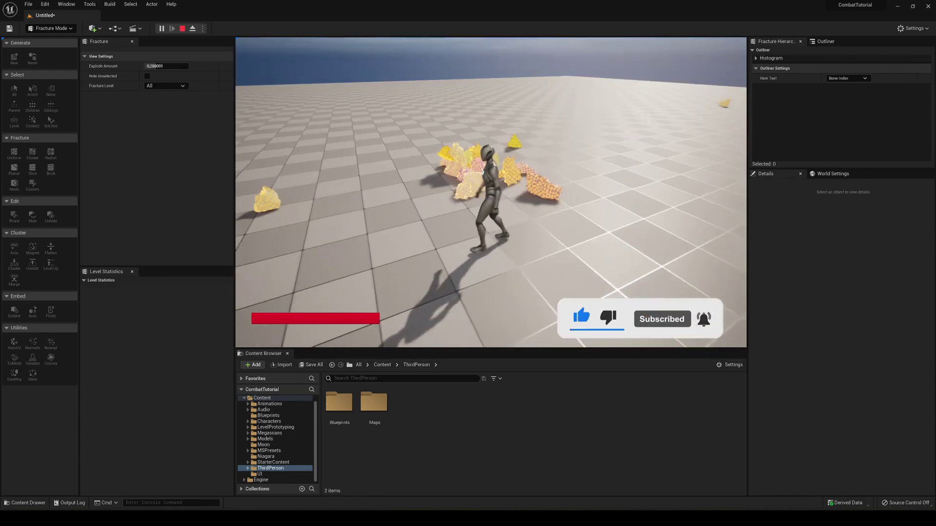
{"action": "key", "text": "Escape"}
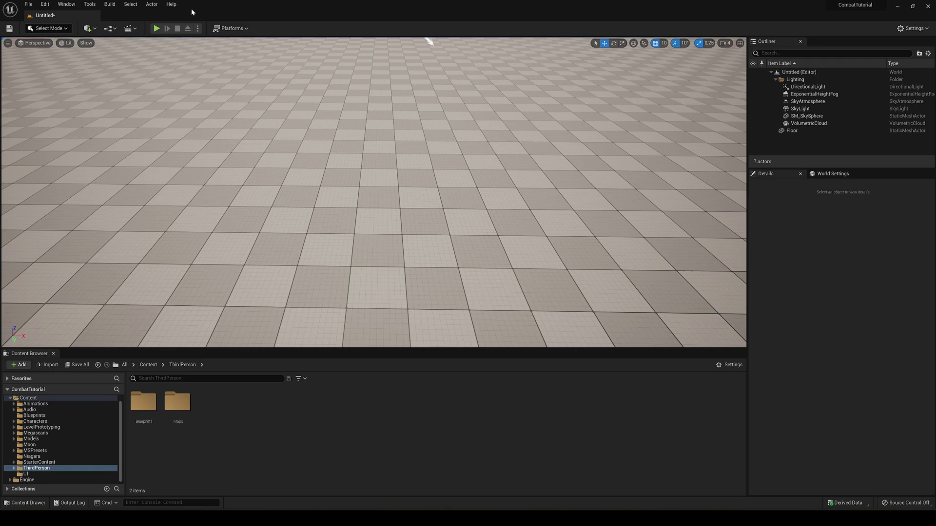
- Add a basic cube shape to the empty level above the floor
{"action": "left_click", "coordinate": [88, 29]}
{"action": "mouse_move", "coordinate": [108, 105]}
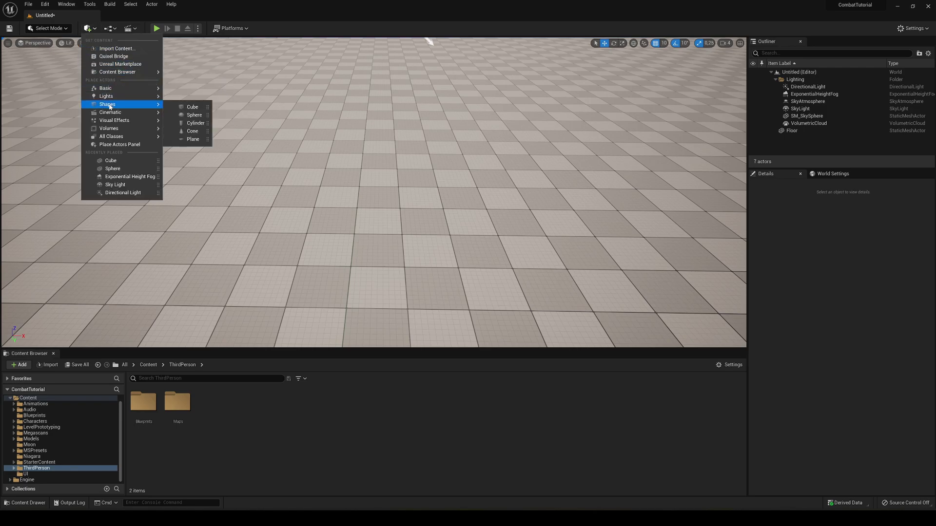
{"action": "left_click", "coordinate": [182, 110]}
{"action": "key", "text": "w"}
{"action": "mouse_move", "coordinate": [356, 151]}
{"action": "right_mouse_down"}
{"action": "mouse_move", "coordinate": [369, 173]}
{"action": "mouse_move", "coordinate": [341, 131]}
{"action": "mouse_move", "coordinate": [356, 151]}
{"action": "right_mouse_up"}
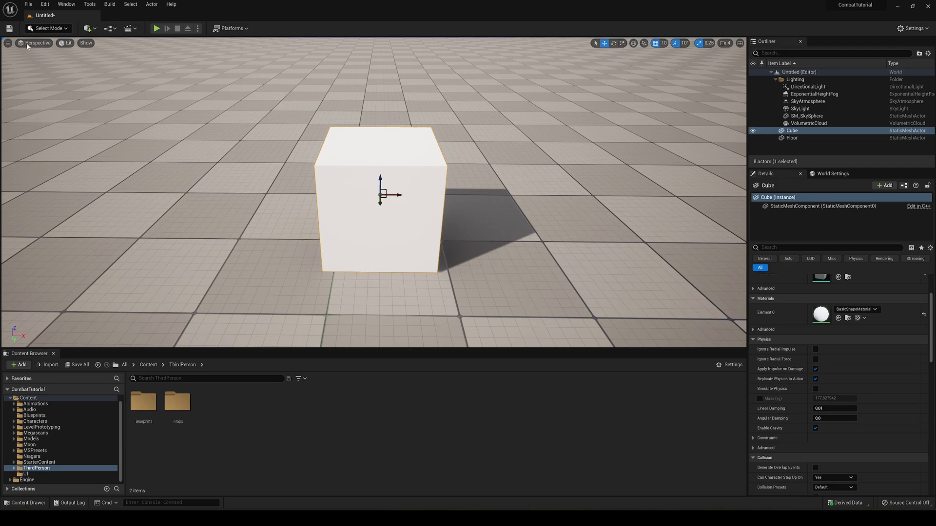
- Switch to Fracture mode and create a geometry collection named Cube_GeometryCollection1dffd from the cube in the Content folder
{"action": "left_click", "coordinate": [46, 29]}
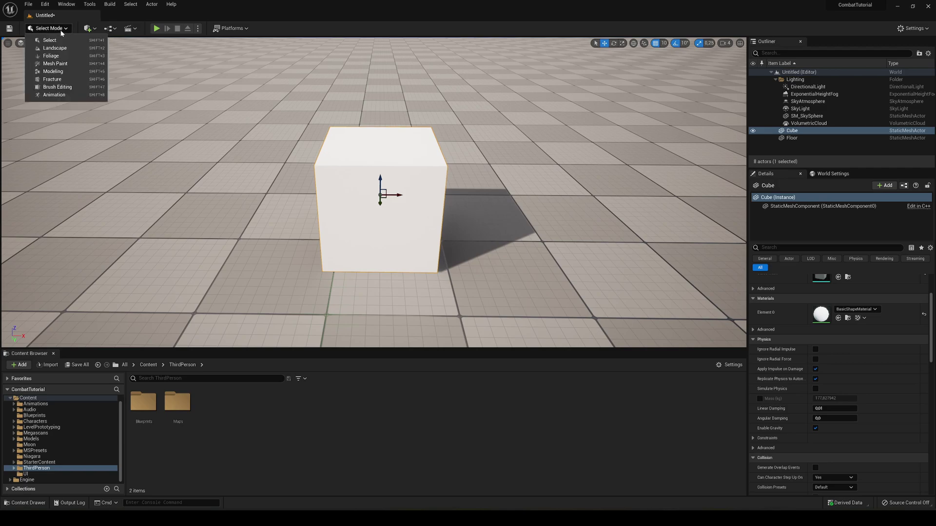
{"action": "left_click", "coordinate": [53, 81]}
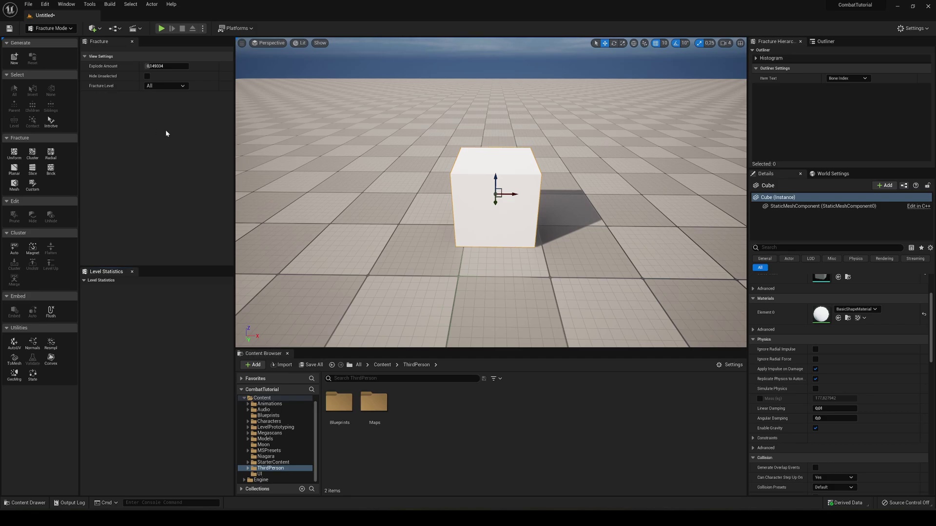
{"action": "left_click", "coordinate": [16, 60]}
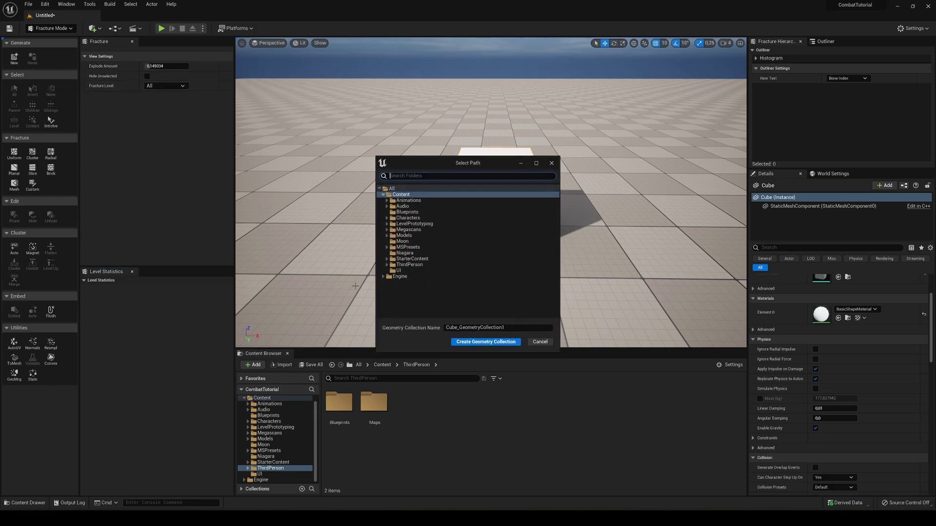
{"action": "left_click", "coordinate": [508, 328]}
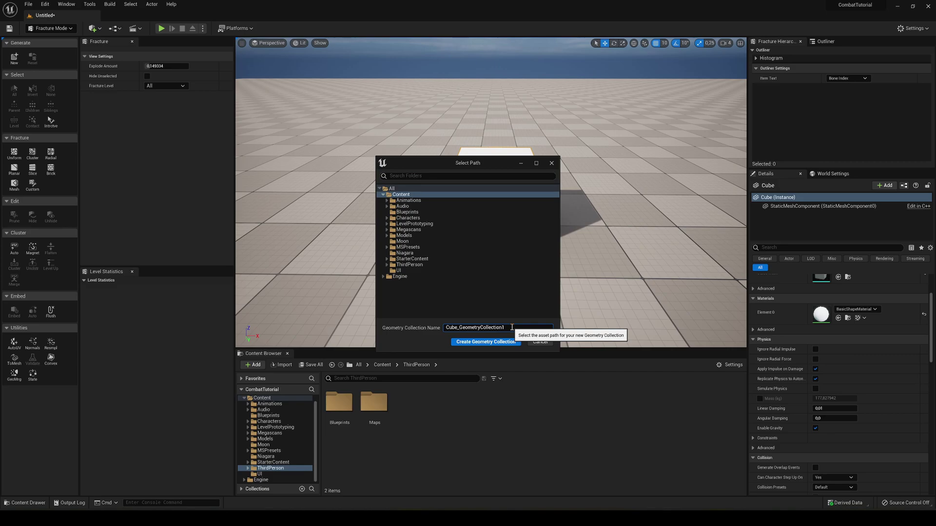
{"action": "type", "text": "dffd"}
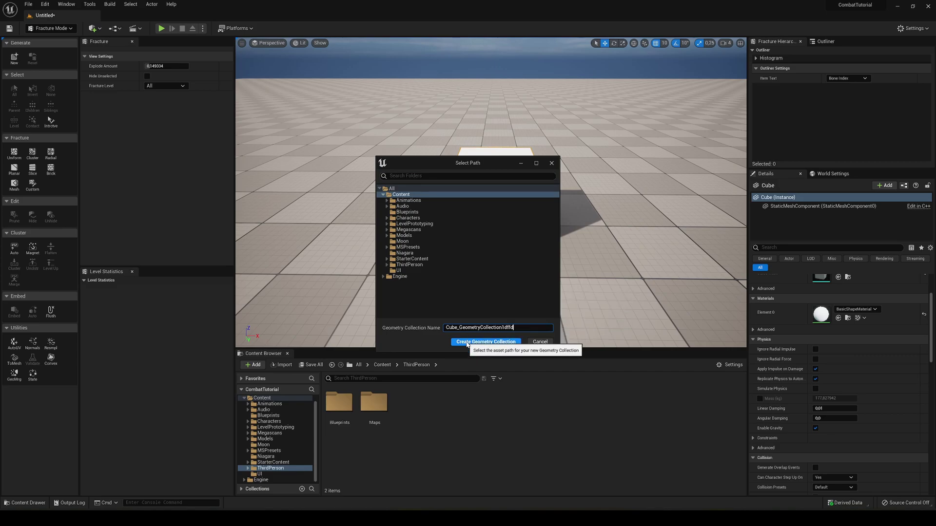
{"action": "left_click", "coordinate": [467, 342]}
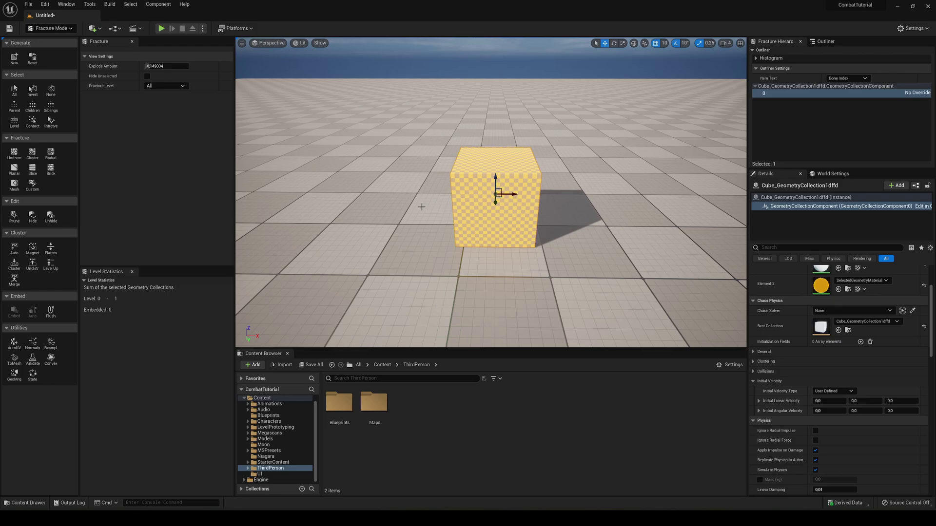
- Start a Uniform Voronoi fracture on the cube and raise the explode amount to about 0.28
{"action": "key", "text": "w"}
{"action": "mouse_move", "coordinate": [434, 213]}
{"action": "right_mouse_down"}
{"action": "mouse_move", "coordinate": [458, 200]}
{"action": "mouse_move", "coordinate": [409, 214]}
{"action": "mouse_move", "coordinate": [459, 209]}
{"action": "mouse_move", "coordinate": [435, 216]}
{"action": "right_mouse_up"}
{"action": "key", "text": "d"}
{"action": "key", "text": "s"}
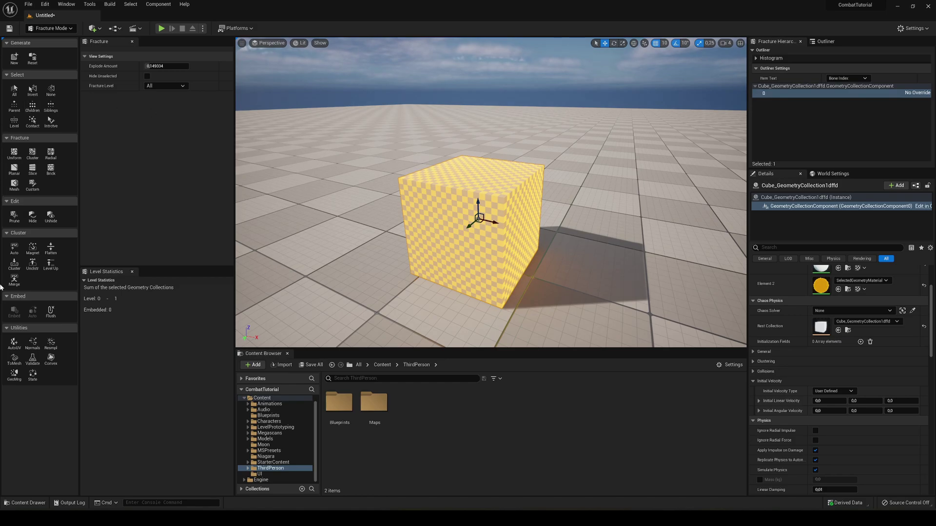
{"action": "left_click", "coordinate": [17, 154]}
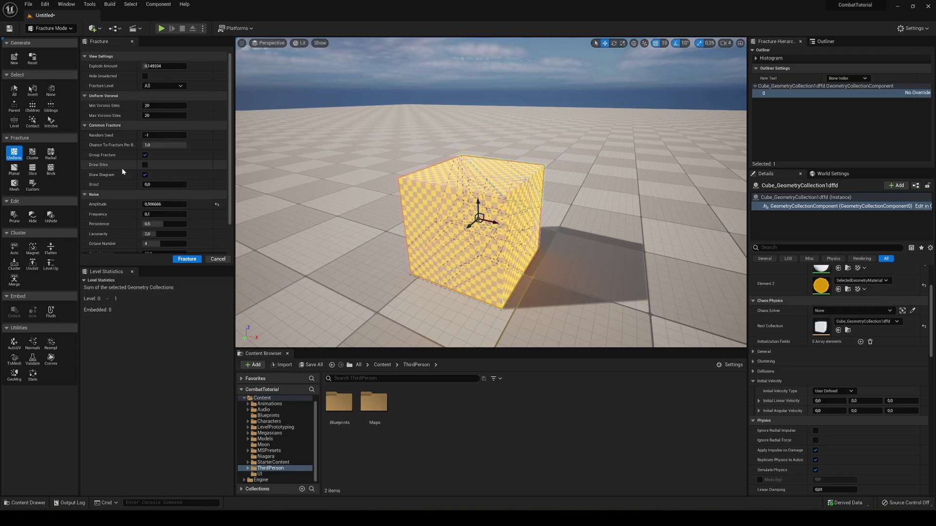
{"action": "mouse_move", "coordinate": [154, 66]}
{"action": "left_mouse_down"}
{"action": "mouse_move", "coordinate": [166, 65]}
{"action": "mouse_move", "coordinate": [150, 66]}
{"action": "left_mouse_up"}
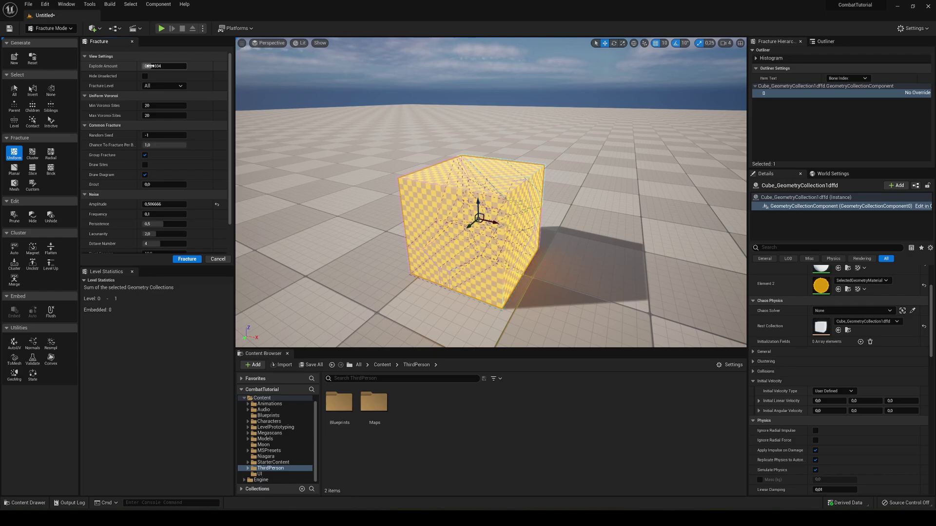
{"action": "left_click_drag", "start_coordinate": [150, 66], "coordinate": [153, 69]}
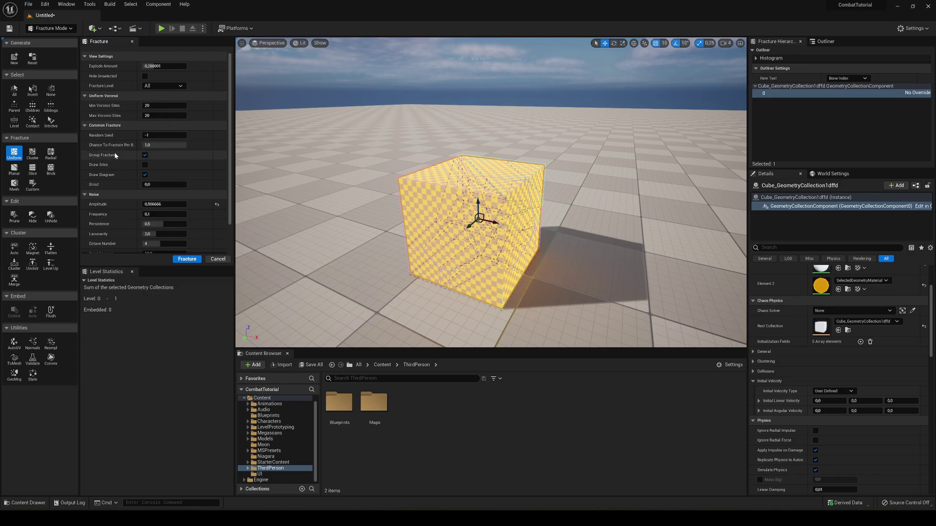
- Set the noise amplitude to about 12.98 and frequency to about 0.84, raise the persistence slightly, and fracture the cube
{"action": "scroll", "coordinate": [114, 152], "scroll_direction": "down", "scroll_amount": 3}
{"action": "left_click_drag", "start_coordinate": [155, 169], "coordinate": [86, 199]}
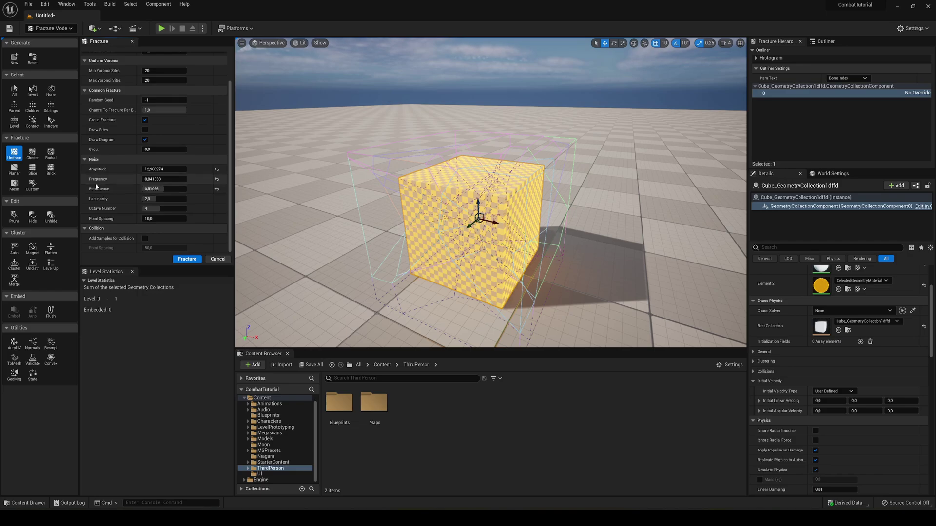
{"action": "left_click", "coordinate": [187, 259]}
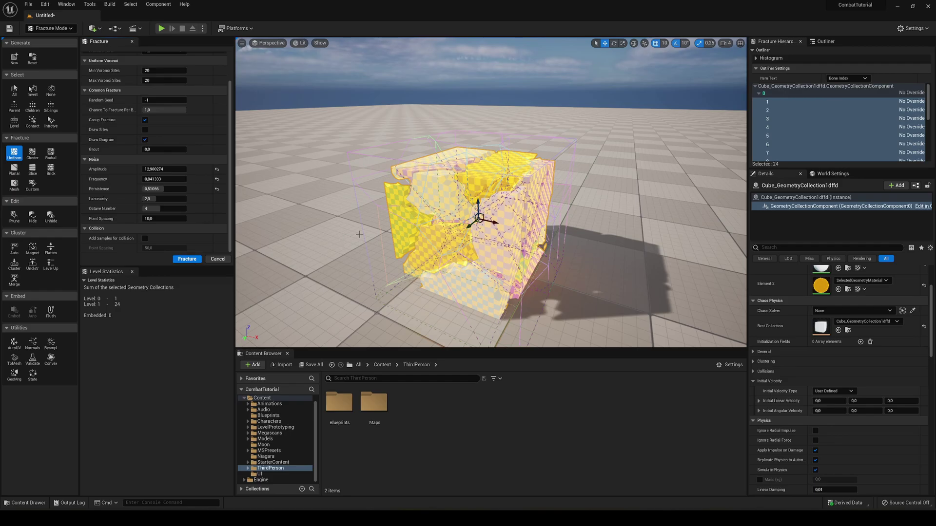
- Examine the fractured cube's separated pieces from several angles and distances alongside the explode setting
{"action": "right_click_drag", "start_coordinate": [357, 232], "coordinate": [429, 244]}
{"action": "key", "text": "w"}
{"action": "key", "text": "s"}
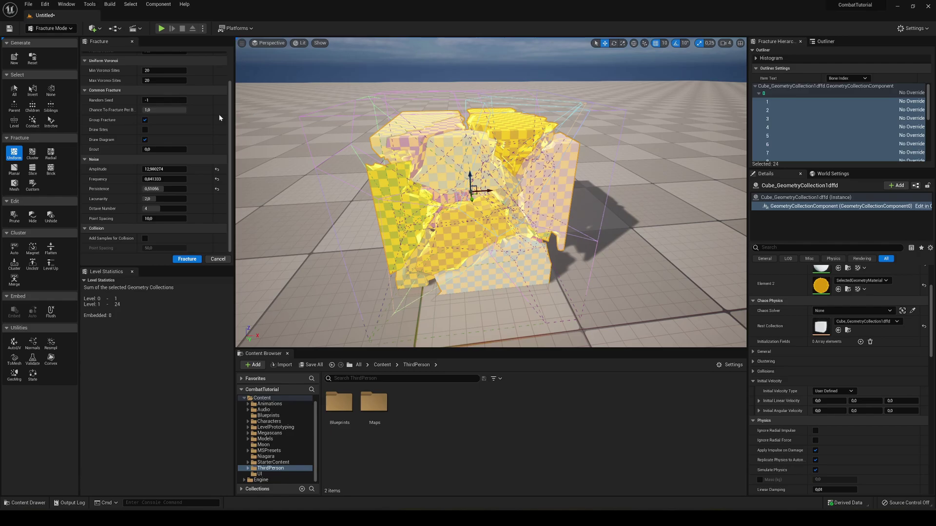
{"action": "scroll", "coordinate": [173, 151], "scroll_direction": "up", "scroll_amount": 3}
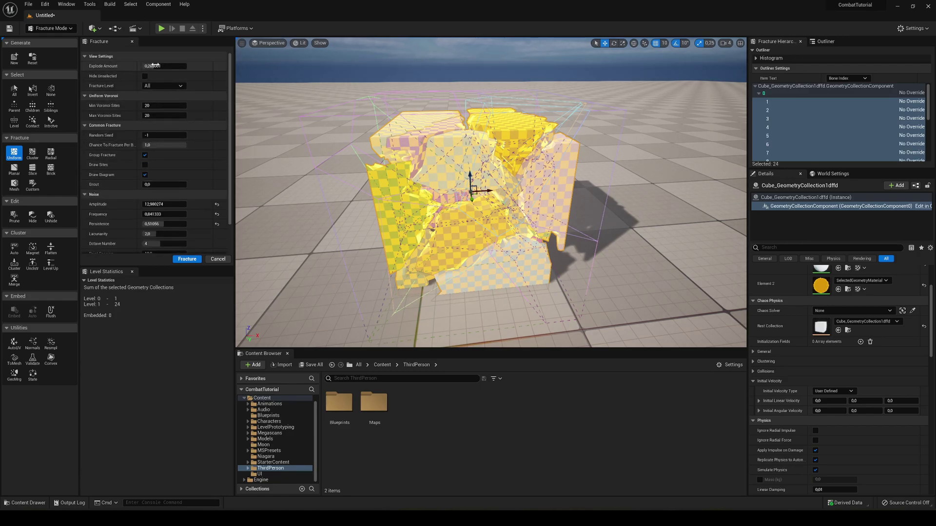
{"action": "key", "text": "s"}
{"action": "right_click_drag", "start_coordinate": [511, 227], "coordinate": [508, 207]}
{"action": "key", "text": "w"}
{"action": "key", "text": "f"}
{"action": "key", "text": "w"}
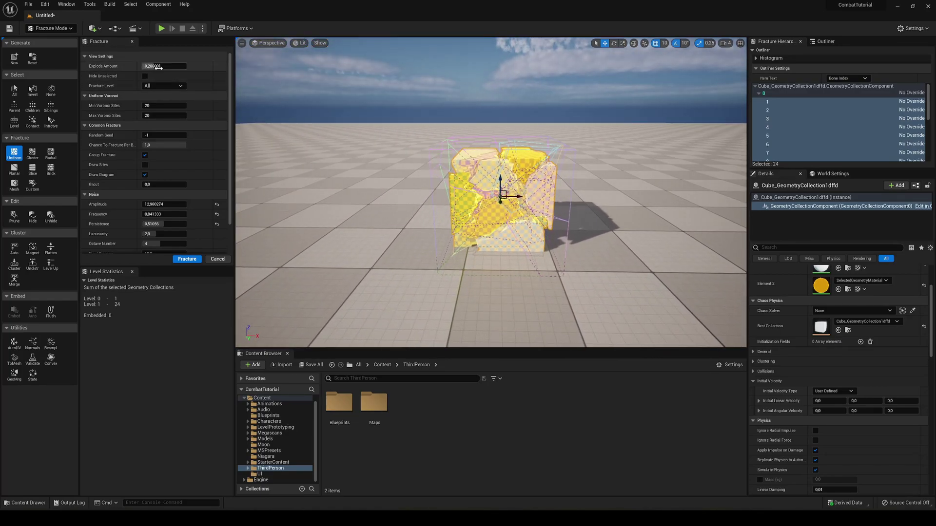
{"action": "key", "text": "w"}
{"action": "right_click_drag", "start_coordinate": [371, 147], "coordinate": [423, 147]}
{"action": "key", "text": "w"}
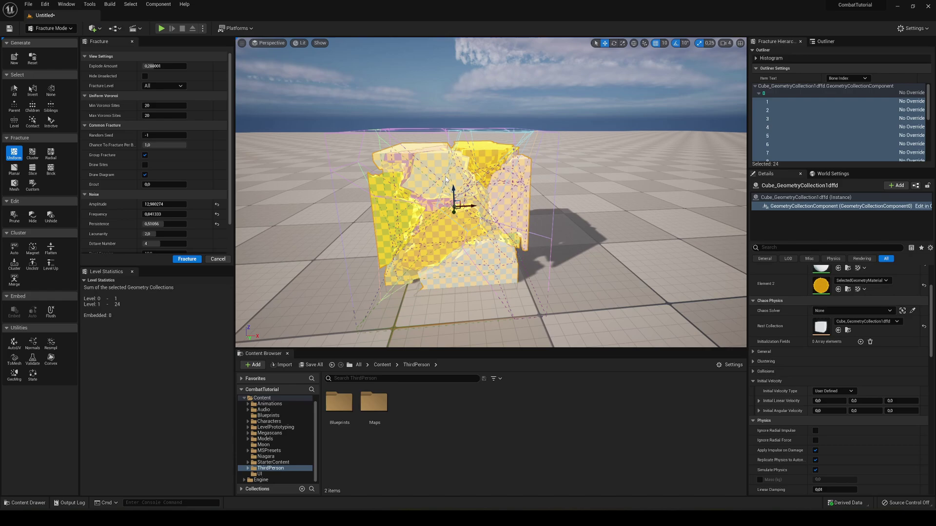
- Raise the fractured cube vertically so that it floats well above the floor
{"action": "key", "text": "d"}
{"action": "right_click_drag", "start_coordinate": [535, 170], "coordinate": [493, 185]}
{"action": "key", "text": "e"}
{"action": "key", "text": "w"}
{"action": "key", "text": "s"}
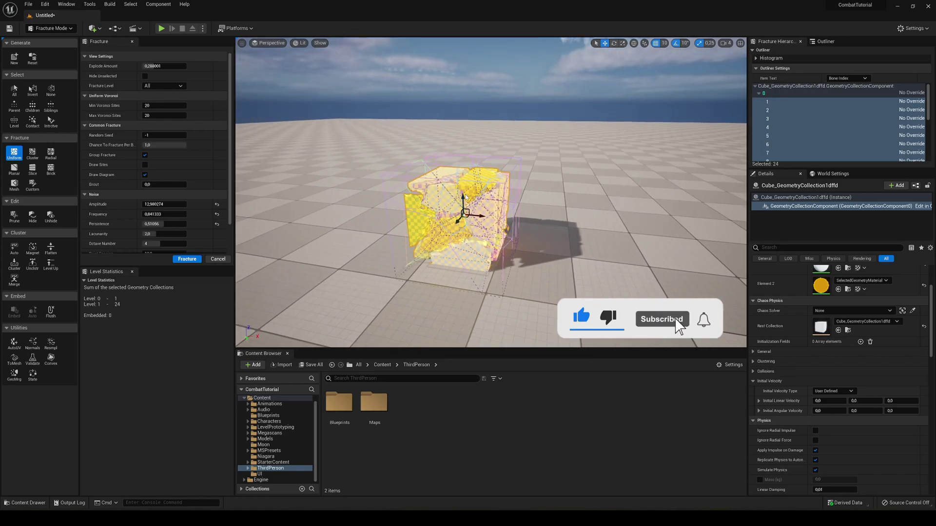
{"action": "left_click_drag", "start_coordinate": [463, 199], "coordinate": [463, 40]}
{"action": "right_click_drag", "start_coordinate": [463, 54], "coordinate": [459, 39]}
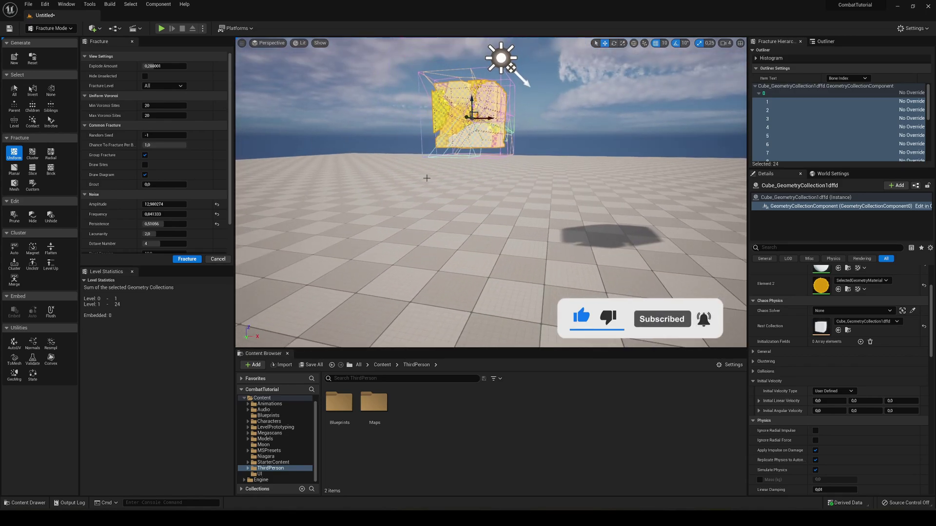
- Play the level to test the raised cube's destruction, run the character through the fallen pieces, and stop the simulation
{"action": "left_click", "coordinate": [161, 28]}
{"action": "left_click", "coordinate": [389, 159]}
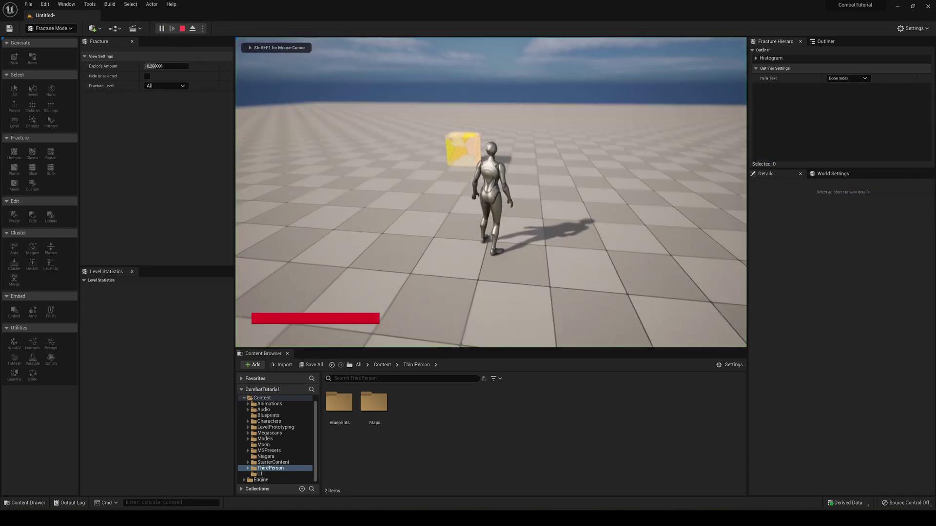
{"action": "key", "text": "w"}
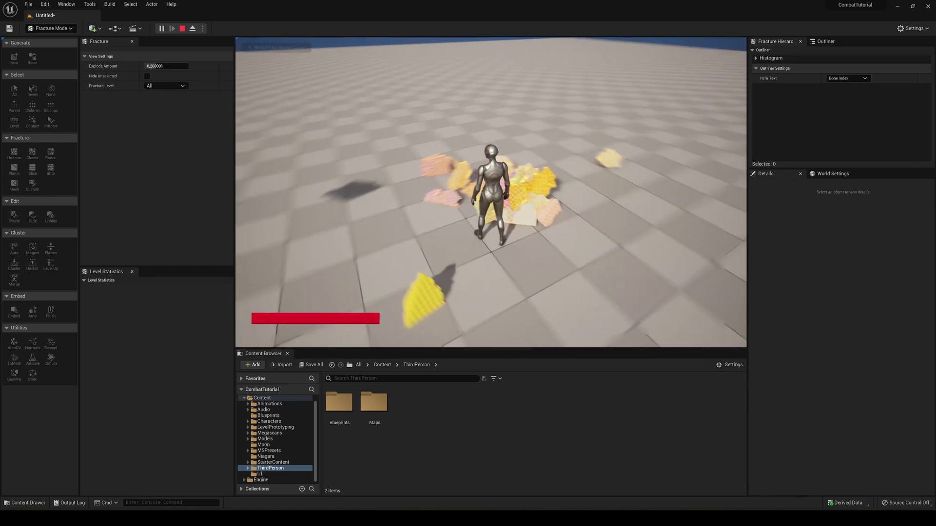
{"action": "key", "text": "a"}
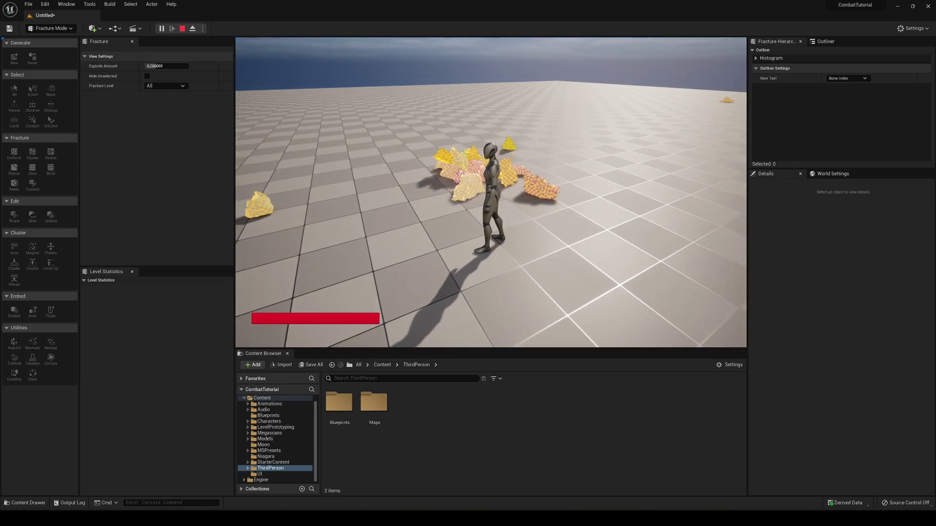
{"action": "key", "text": "a"}
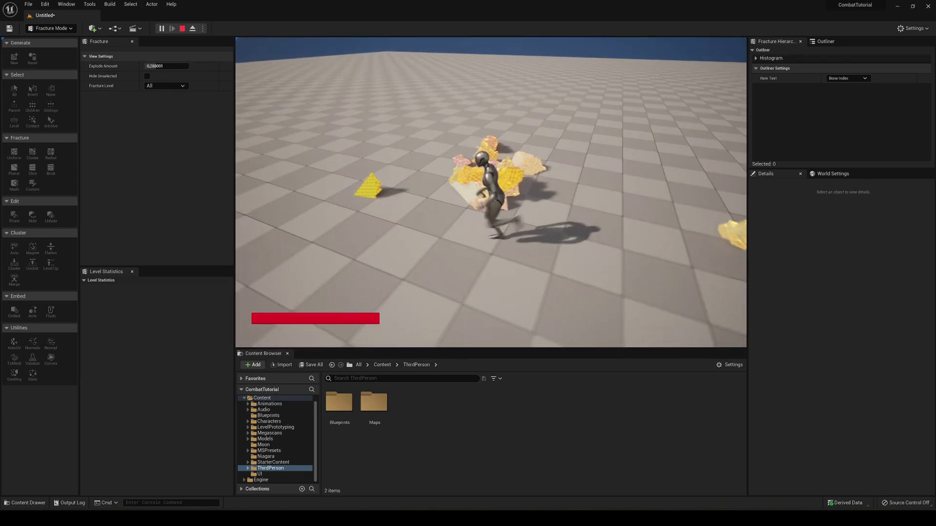
{"action": "key", "text": "a"}
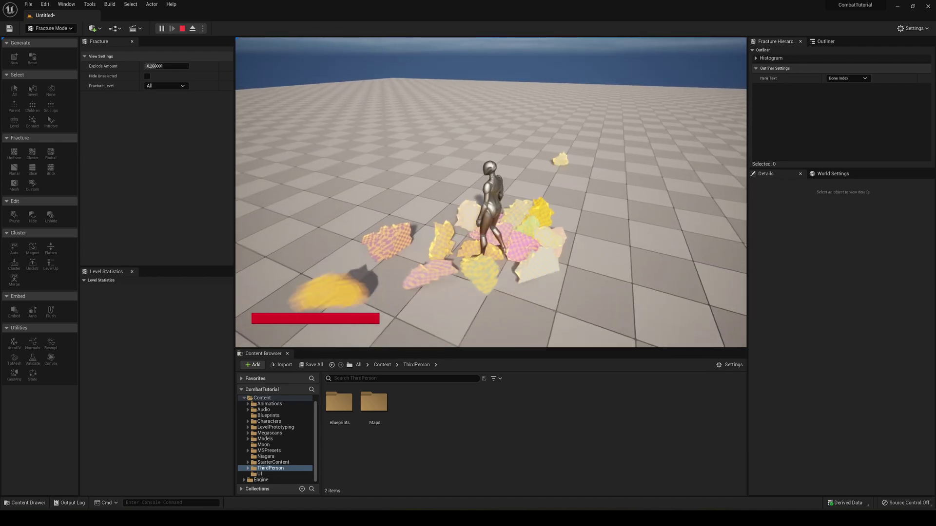
{"action": "key", "text": "s"}
{"action": "key", "text": "Escape"}
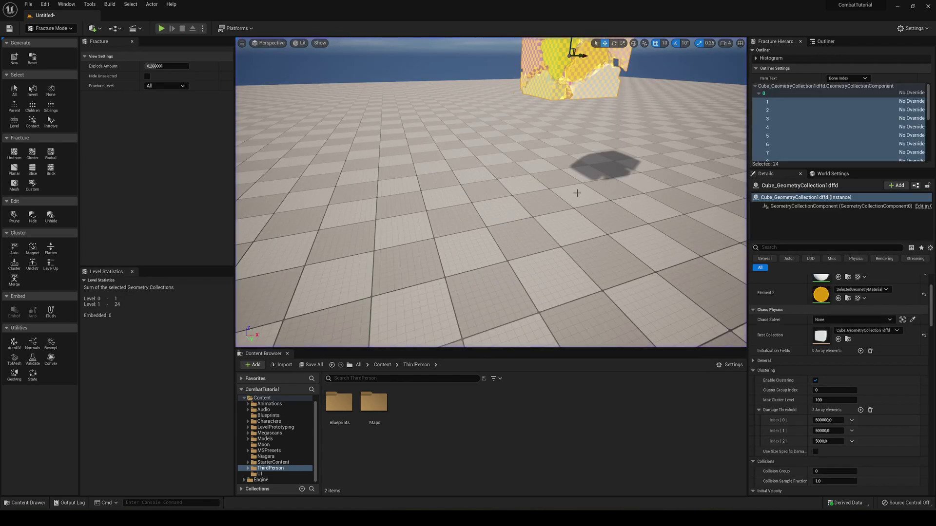
{"action": "right_click_drag", "start_coordinate": [577, 192], "coordinate": [570, 192]}
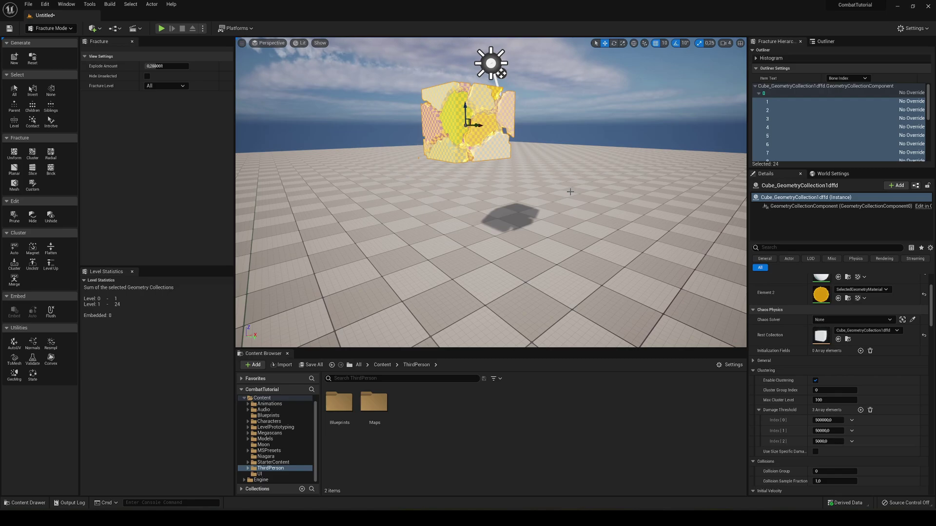